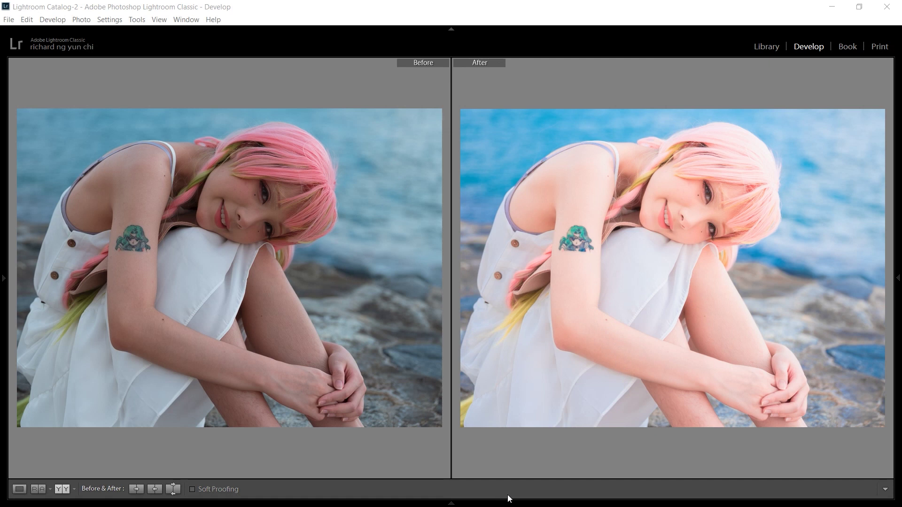
Step: Show the unedited version of _DSF0092.RAF alone in single-photo view, with the photo thumbnails and develop settings visible
left_click(451, 504)
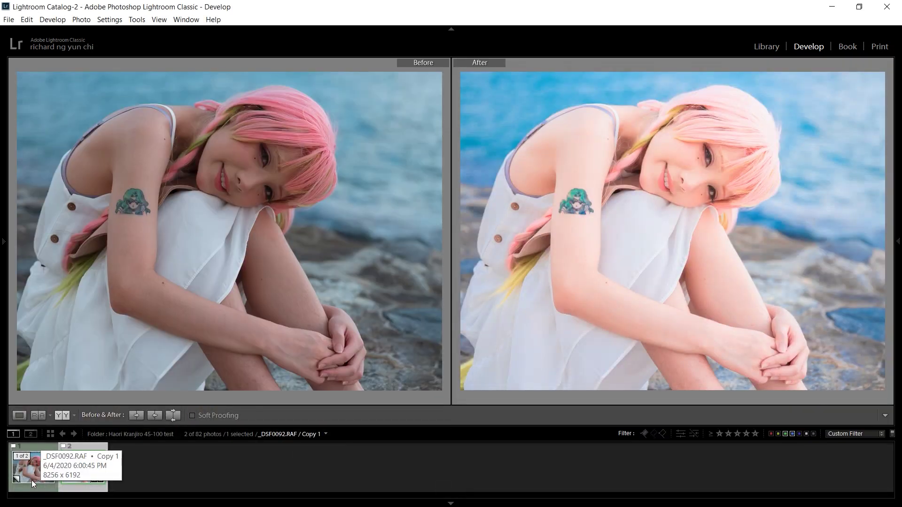
left_click(68, 478)
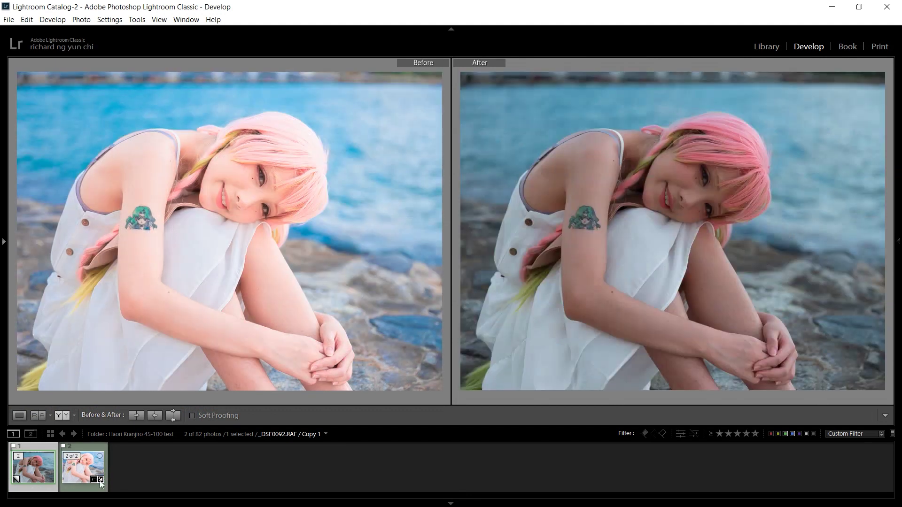
mouse_move(100, 482)
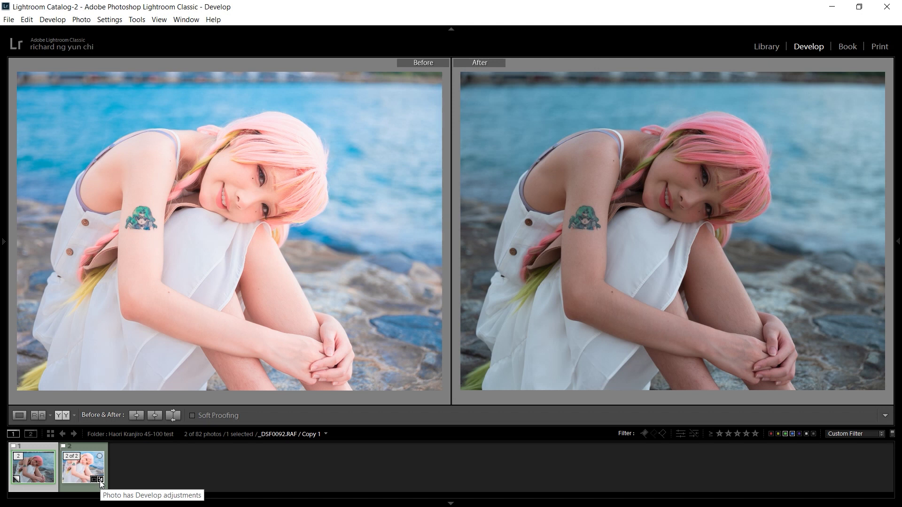
left_click(898, 242)
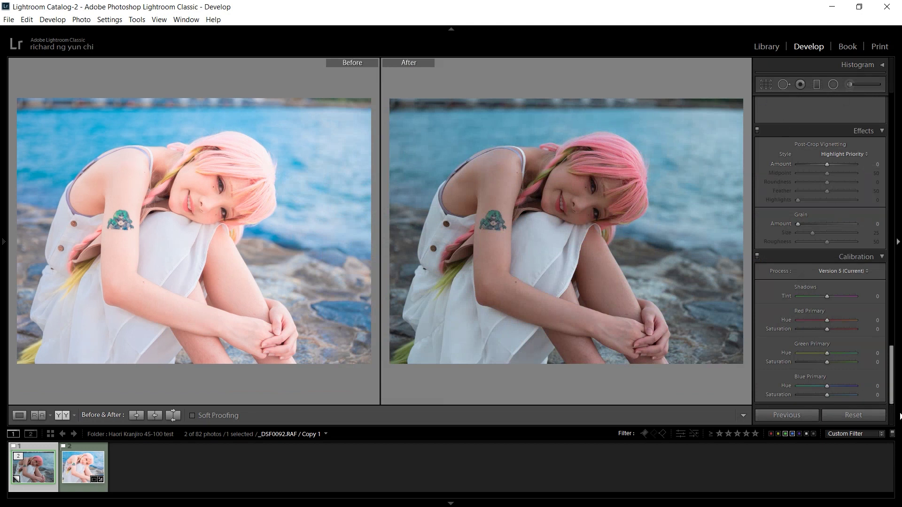
left_click(19, 413)
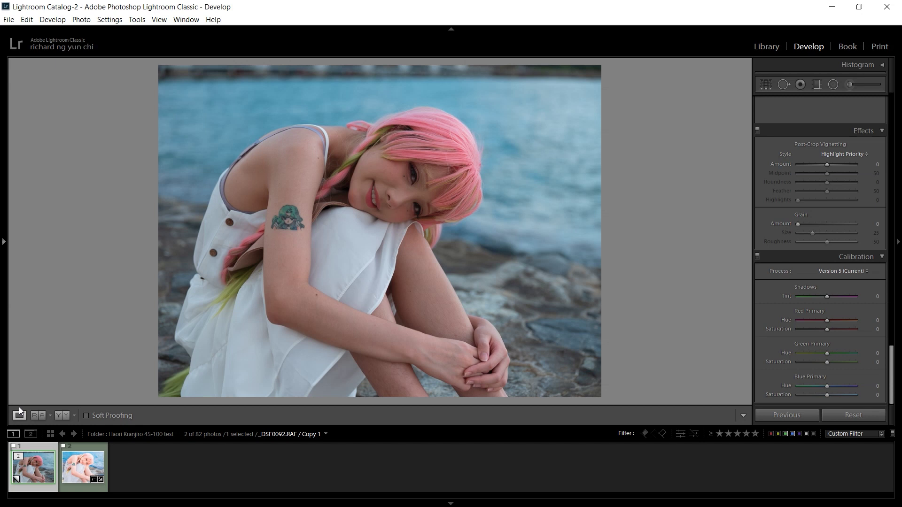
Step: Warm and brighten the photo by setting Temp to 5008, Tint to +21 and Exposure to +1.10
scroll(856, 297, "up", 15)
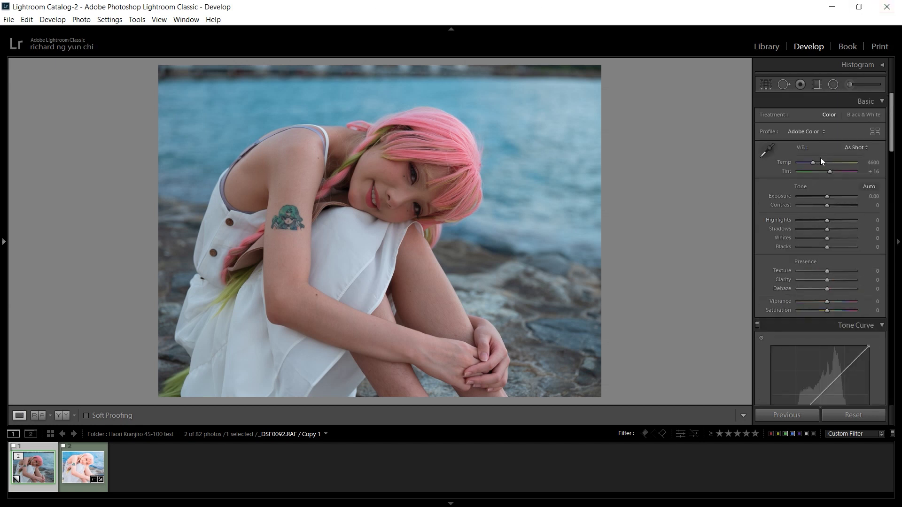
left_click(816, 163)
left_click_drag(816, 163, 816, 163)
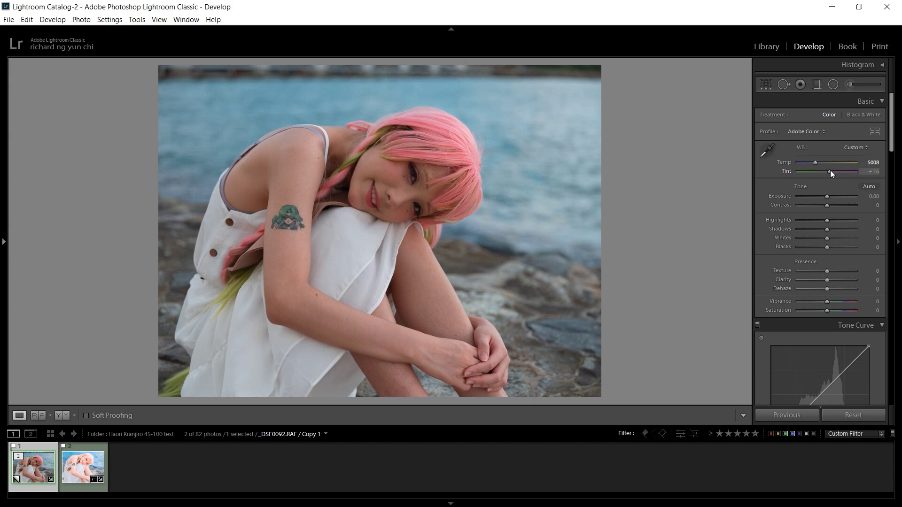
left_click_drag(829, 171, 831, 171)
left_click_drag(827, 195, 832, 195)
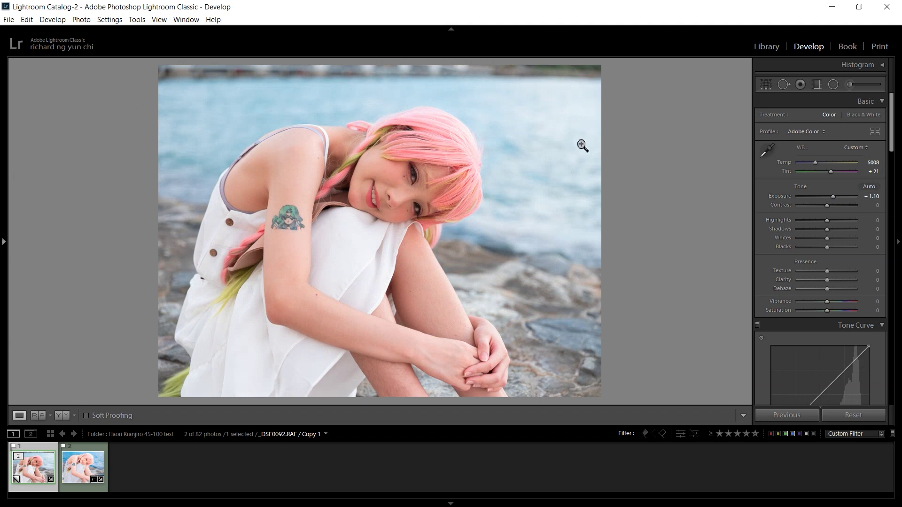
Step: Crop the photo at its original aspect ratio to cut away the dark shoreline strip above the water
left_click(897, 126)
left_click(897, 133)
left_click(765, 85)
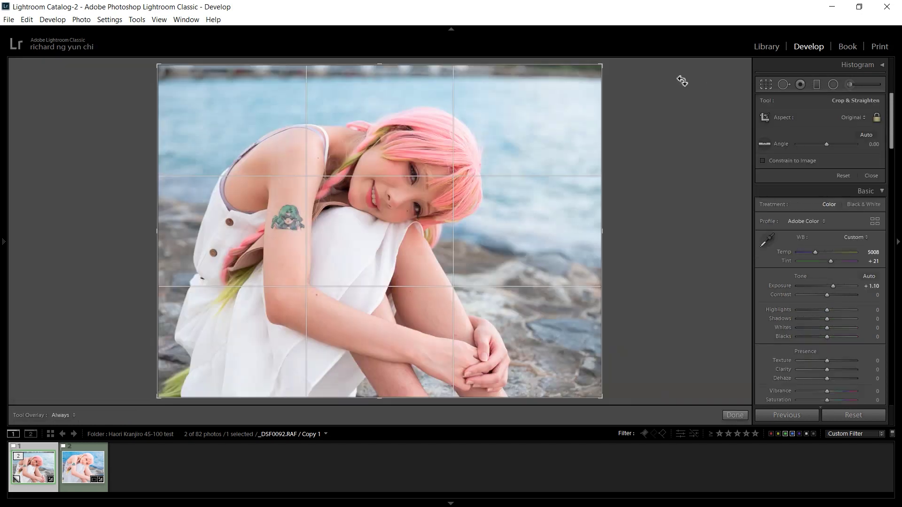
left_click_drag(488, 64, 488, 76)
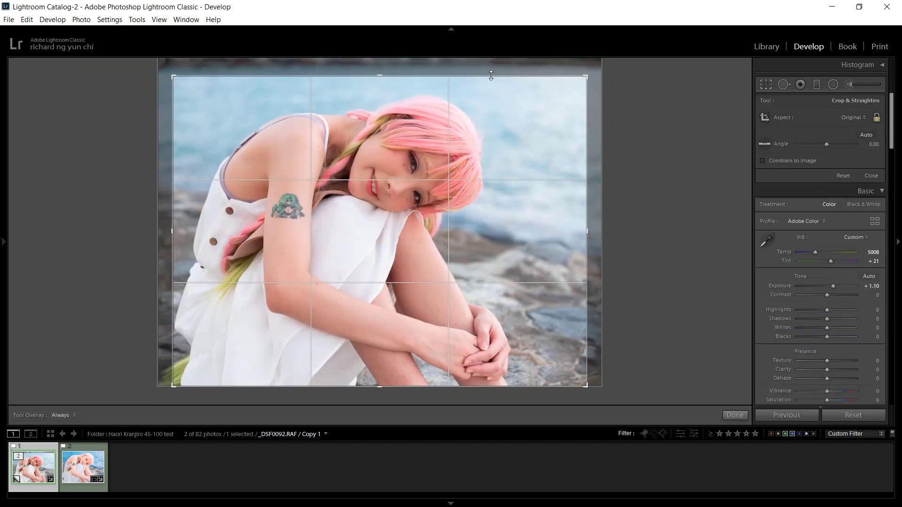
left_click(868, 178)
Step: Calibrate the primaries: Blue hue −20 and saturation +25, Green saturation +11, Red hue +9 and saturation −11
left_click_drag(888, 139, 891, 375)
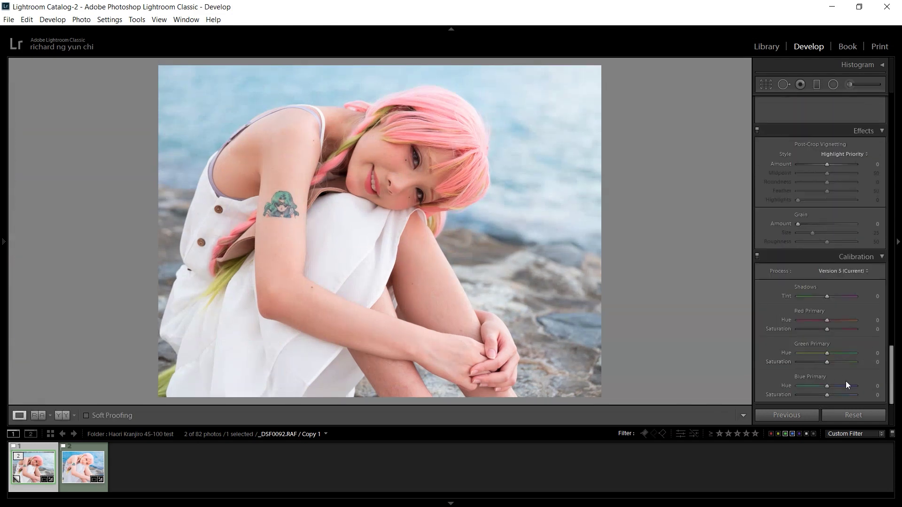
left_click_drag(827, 395, 833, 395)
left_click_drag(824, 362, 827, 365)
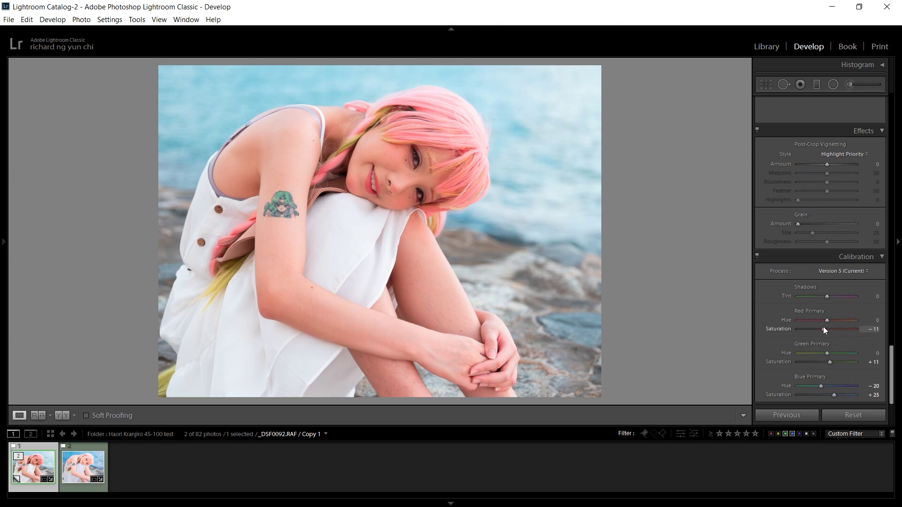
scroll(825, 320, "up", 2)
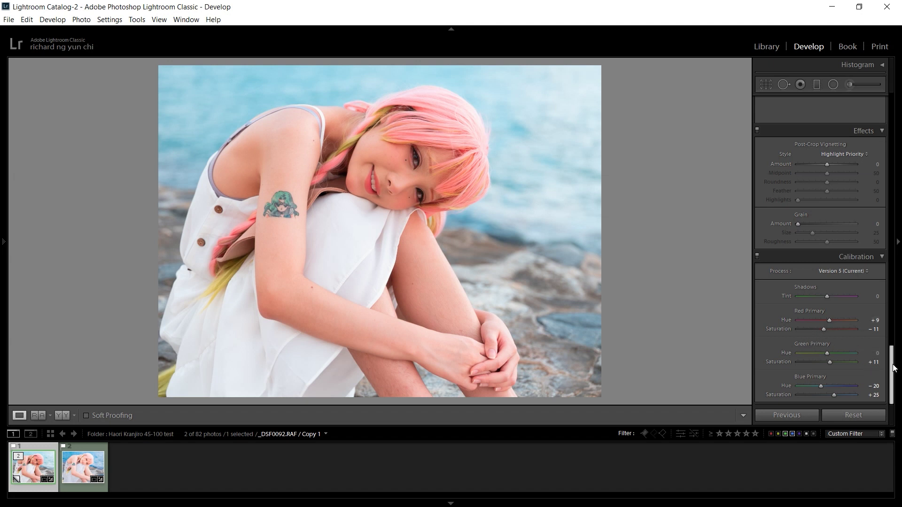
Step: Balance the basic tones with Highlights −84, Shadows +22, Whites +7 and Blacks −20
left_click_drag(892, 368, 874, 117)
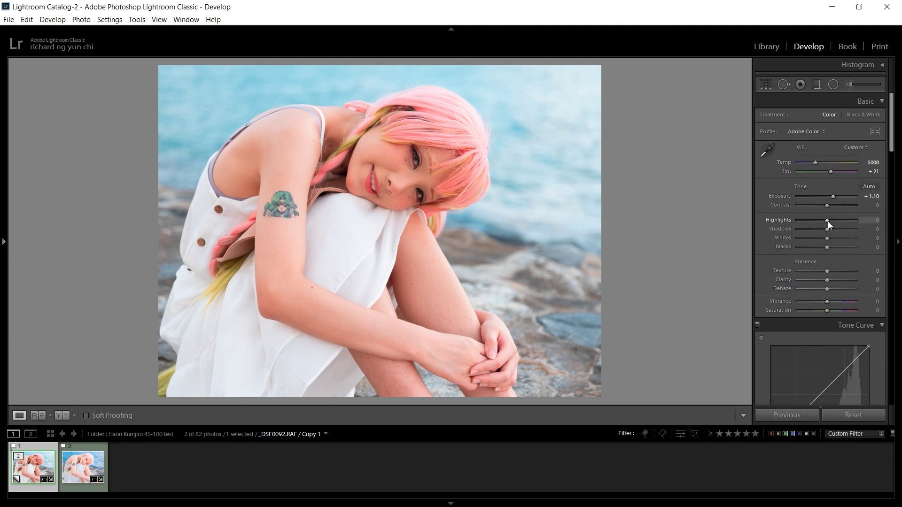
mouse_move(824, 221)
left_mouse_down()
mouse_move(801, 220)
mouse_move(809, 221)
left_mouse_up()
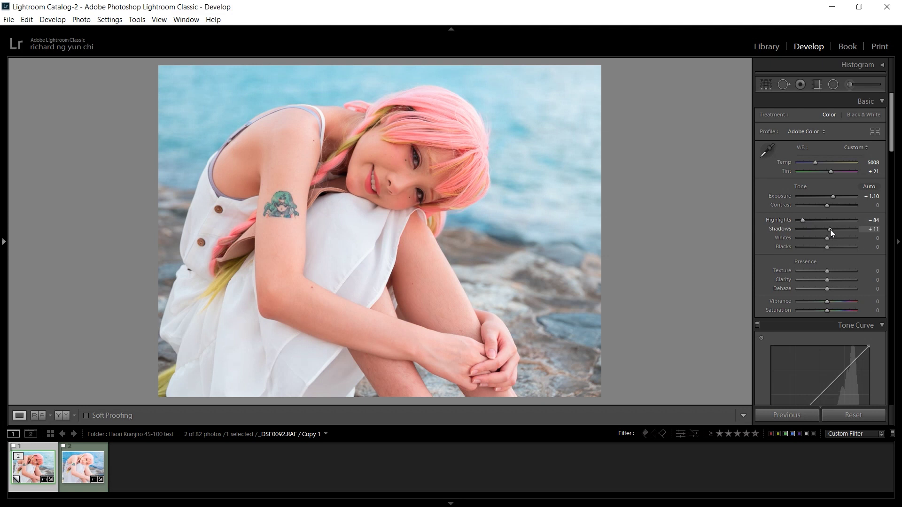
mouse_move(839, 229)
left_mouse_down()
mouse_move(825, 229)
mouse_move(848, 228)
left_mouse_up()
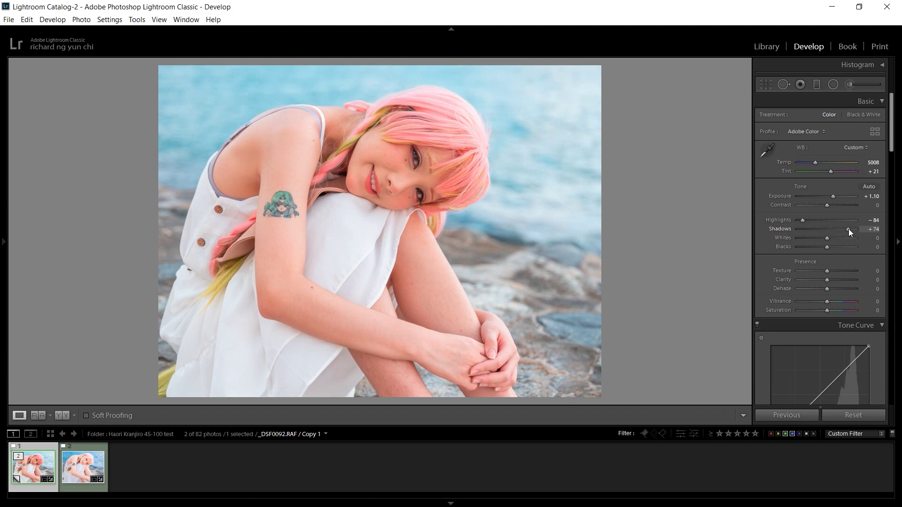
left_click_drag(848, 230, 838, 230)
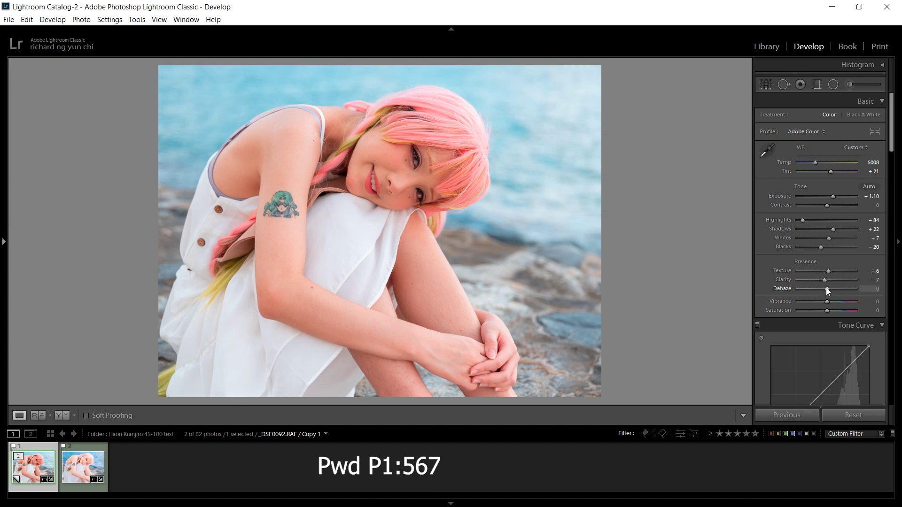
Step: Soften and enrich the photo with Texture +6, Clarity −7, Dehaze −25, Vibrance +63 and Saturation −11
left_click_drag(825, 287, 822, 287)
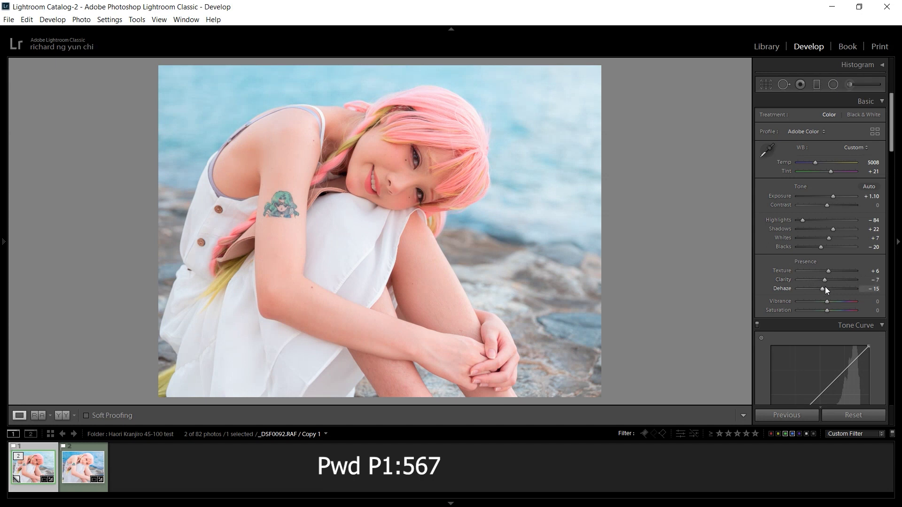
scroll(822, 289, "down", 4)
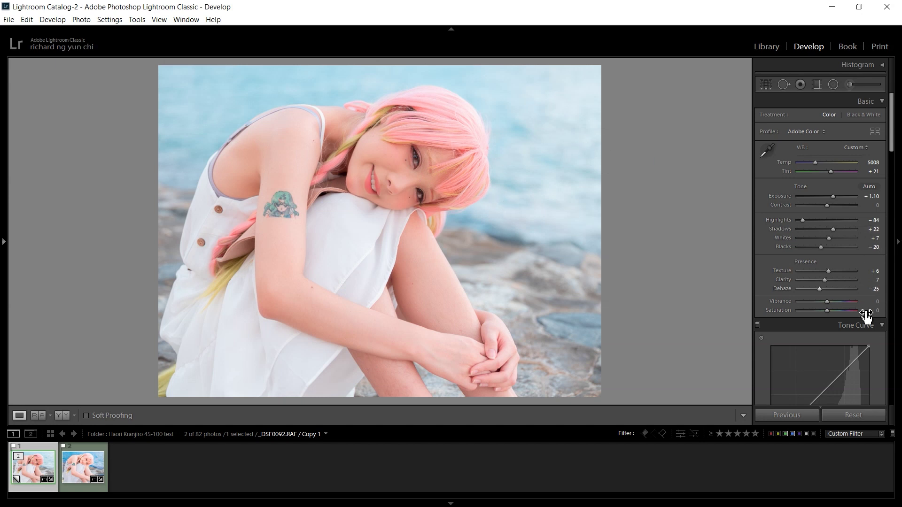
left_click_drag(827, 303, 841, 303)
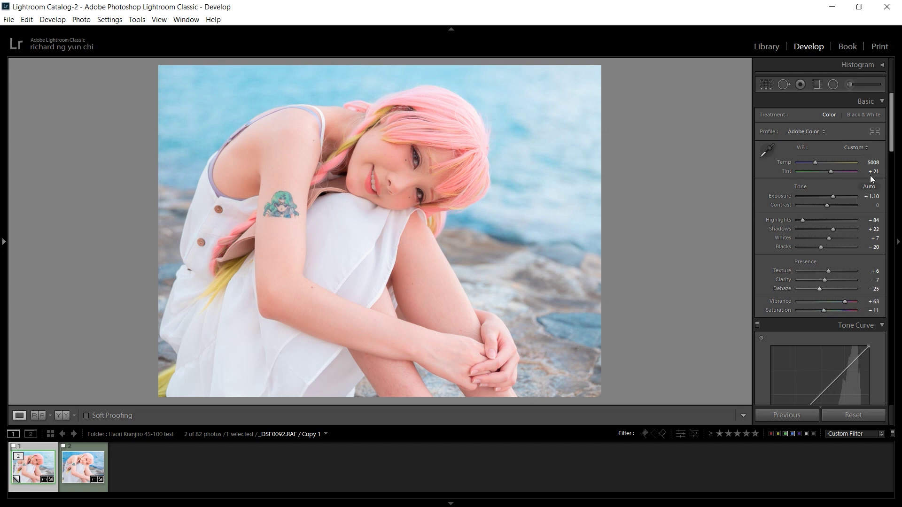
Step: In the HSL adjustments, set Blue hue to +24 and the saturation of Aqua to +41, Blue to +49 and Orange to +5
left_click_drag(891, 146, 892, 162)
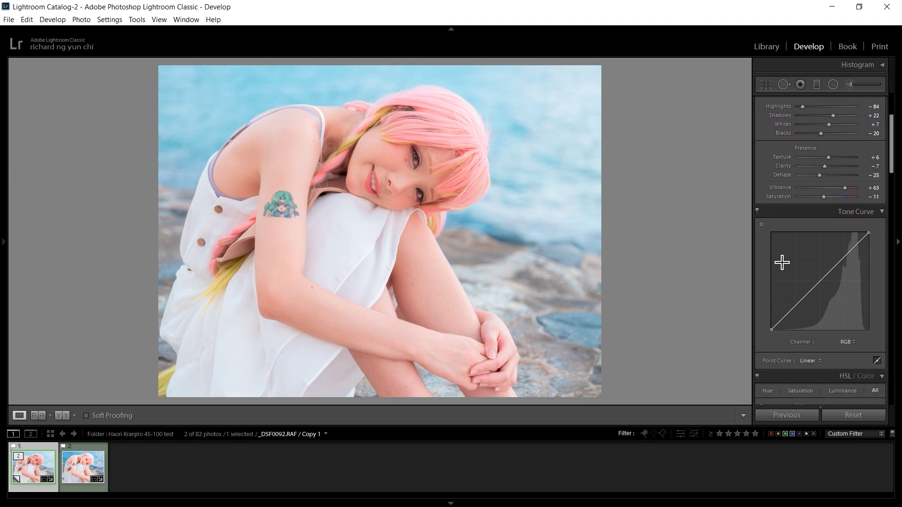
left_click(896, 178)
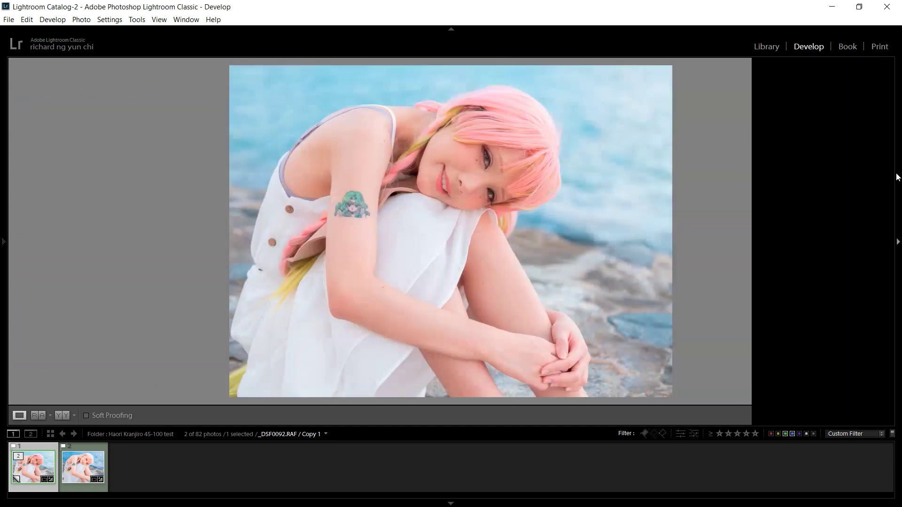
left_click(896, 178)
scroll(810, 197, "down", 5)
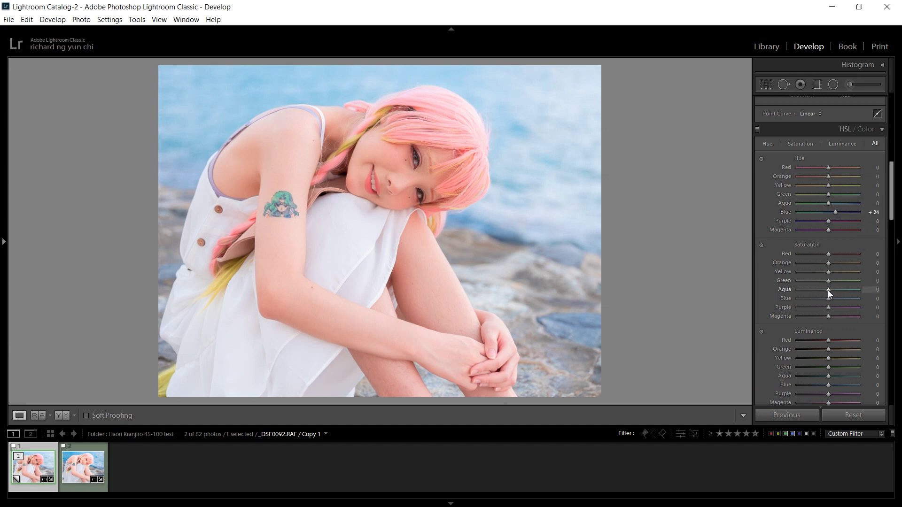
left_click_drag(829, 290, 841, 299)
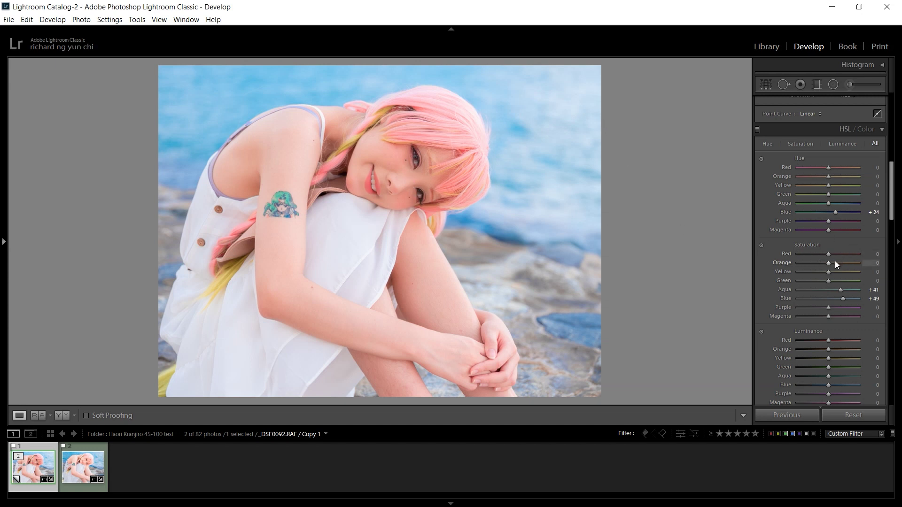
mouse_move(844, 266)
left_mouse_down()
mouse_move(854, 266)
mouse_move(818, 266)
mouse_move(828, 266)
left_mouse_up()
Step: Raise the HSL luminance: Red +26, Orange +40, Yellow +27, Aqua +38, Blue +26, Purple +21 and Magenta +22
left_click_drag(891, 208, 890, 227)
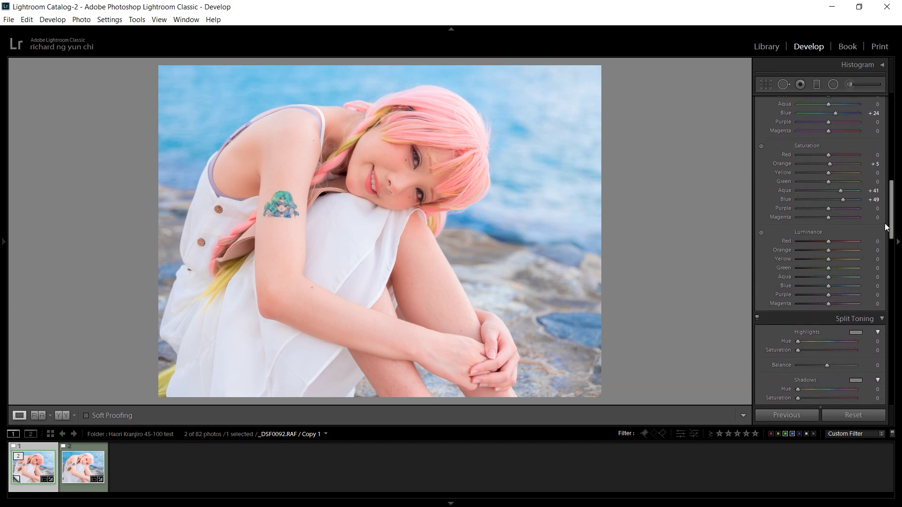
key("Left")
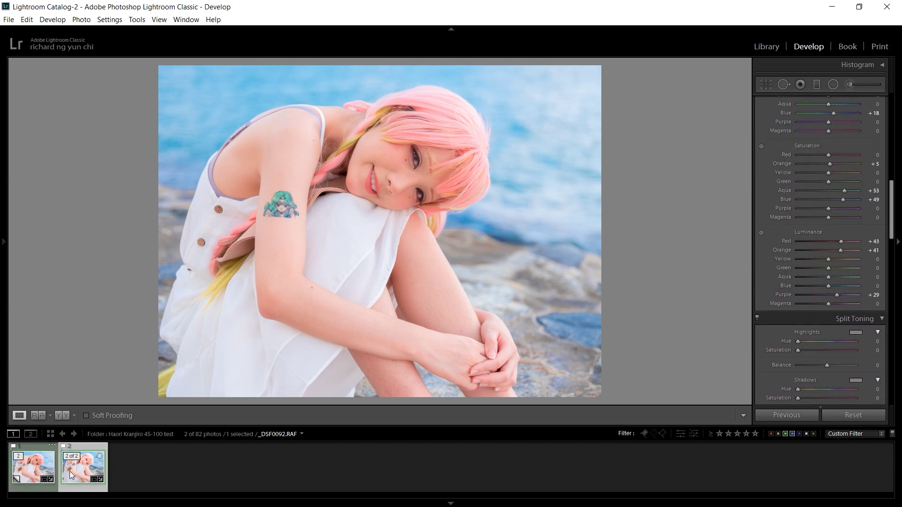
left_click(32, 476)
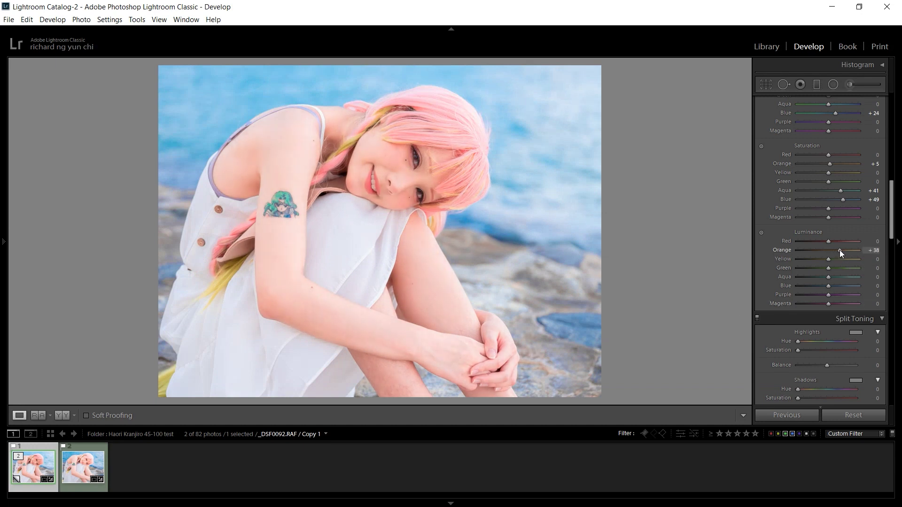
left_click_drag(839, 250, 838, 260)
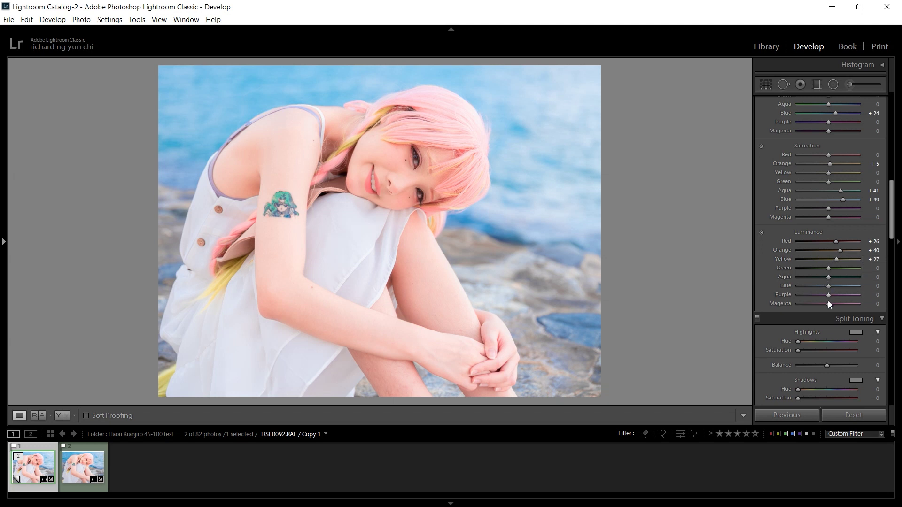
left_click_drag(828, 295, 832, 305)
mouse_move(830, 280)
left_mouse_down()
mouse_move(848, 280)
mouse_move(837, 285)
left_mouse_up()
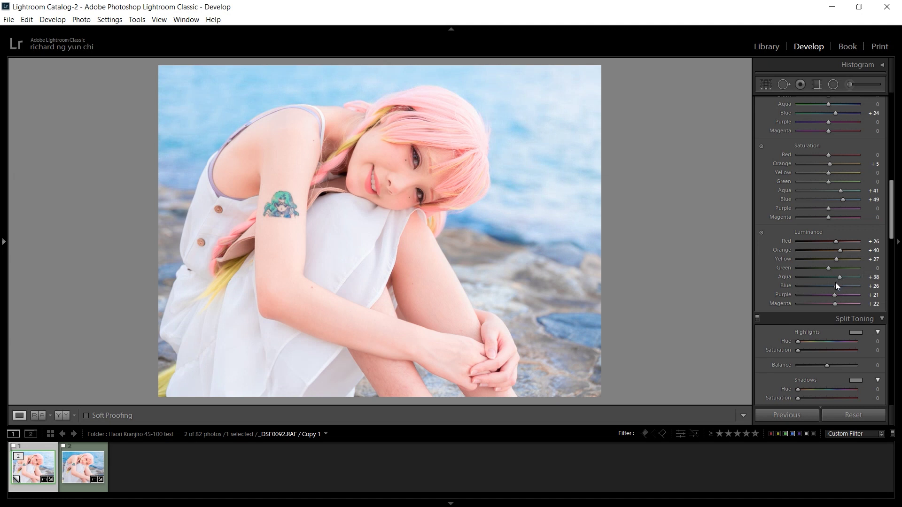
left_click_drag(836, 288, 836, 288)
Step: Compare with the finished version, then set Aqua saturation to +63, Blue saturation to +61, and Aqua and Blue luminance to +18
left_click(74, 478)
left_click(30, 472)
left_click(84, 466)
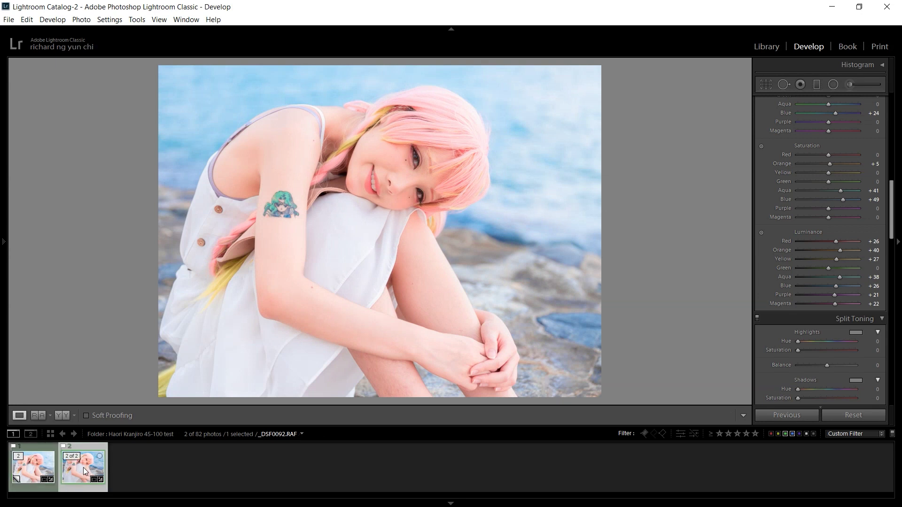
left_click(17, 469)
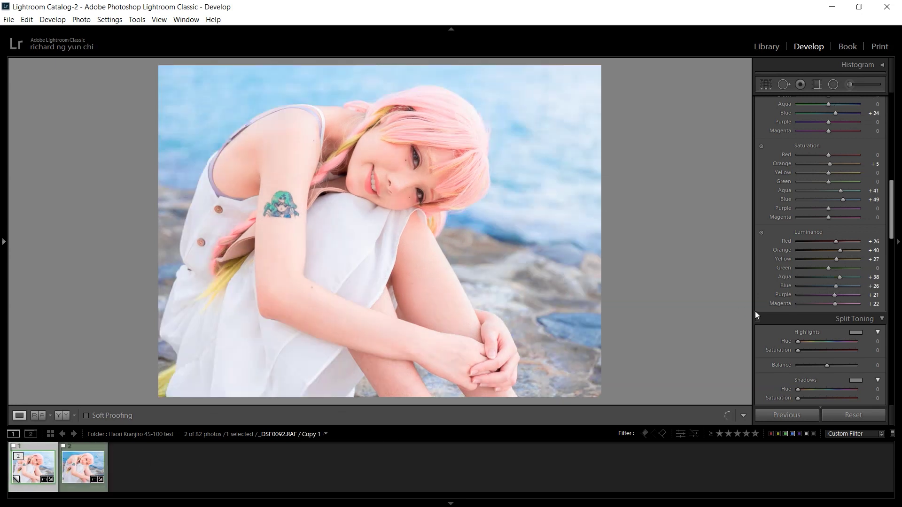
mouse_move(835, 278)
left_mouse_down()
mouse_move(827, 277)
mouse_move(834, 281)
left_mouse_up()
left_click_drag(843, 198, 848, 191)
left_click_drag(835, 286, 835, 284)
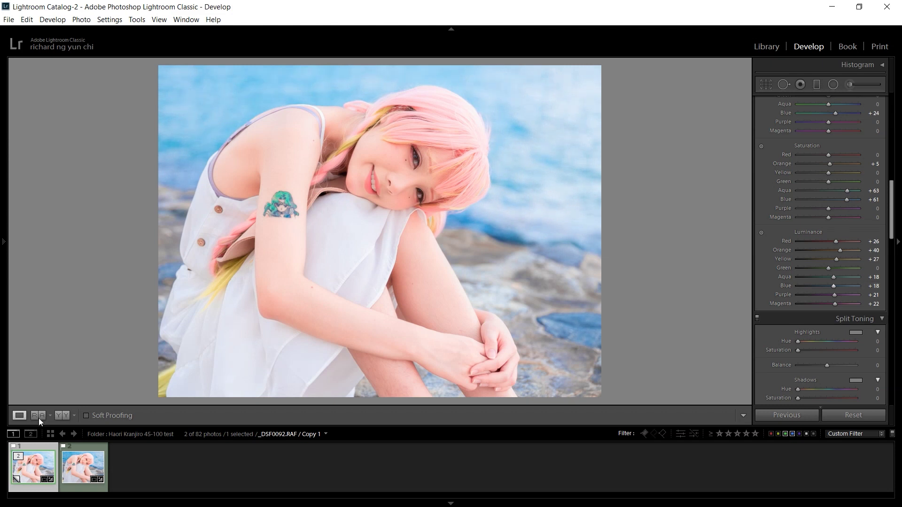
Step: Check the finished version again, then lower the Blue luminance to −4 and reset the Aqua luminance to 0
left_click(75, 470)
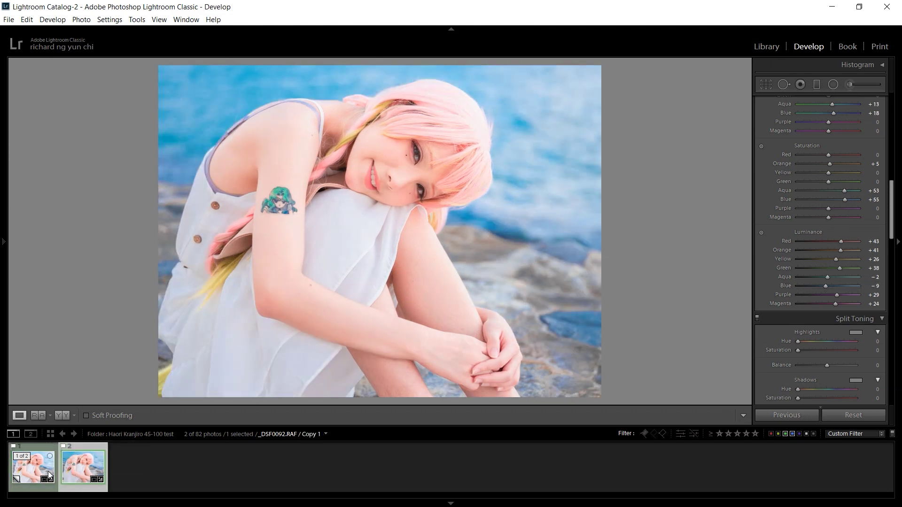
left_click(48, 474)
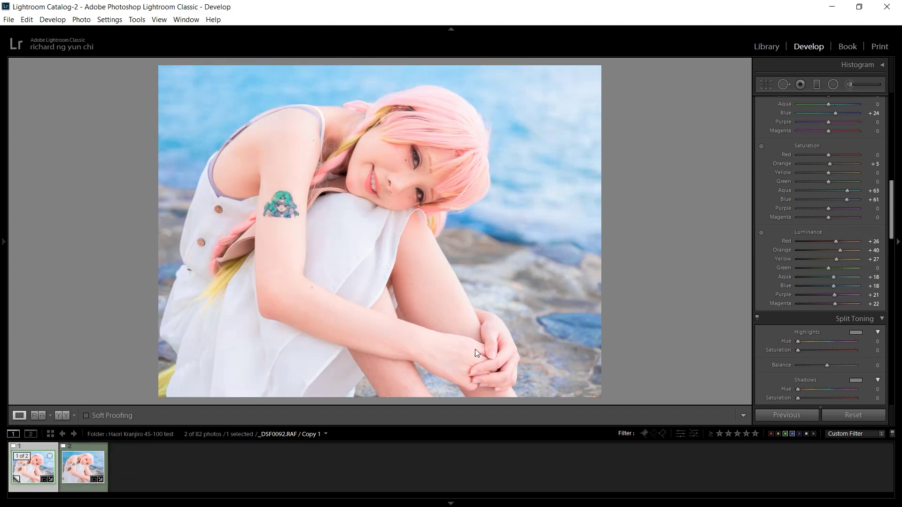
mouse_move(833, 283)
left_mouse_down()
mouse_move(797, 278)
mouse_move(842, 277)
mouse_move(829, 283)
left_mouse_up()
double_click(830, 276)
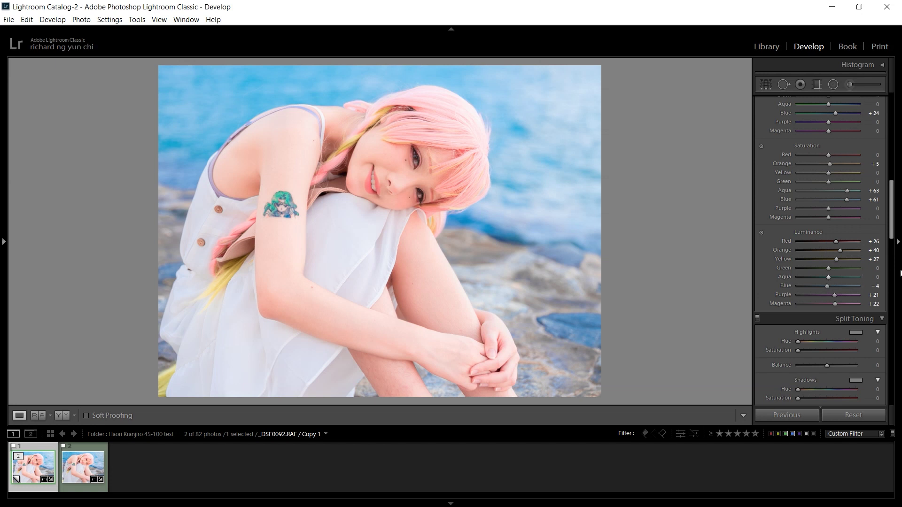
Step: Try the Blue luminance at −24 and Aqua at +2, then reset both luminance values to 0 and fine-tune Blue
left_click_drag(828, 286, 816, 276)
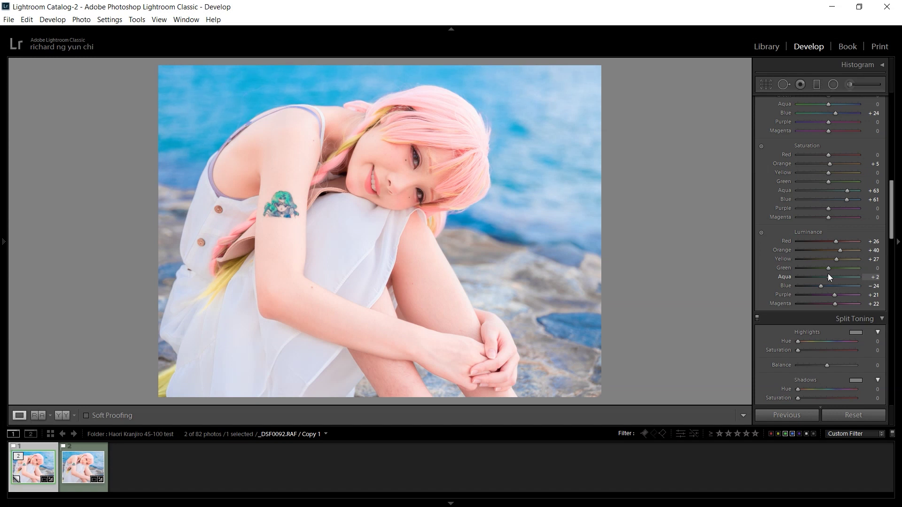
double_click(788, 277)
double_click(785, 286)
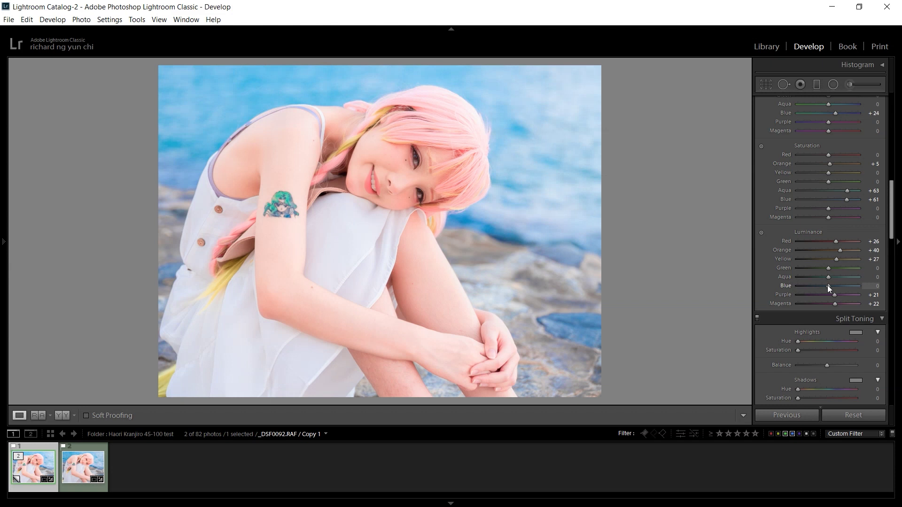
left_click_drag(827, 286, 826, 278)
Step: In the RGB tone curve, lift the black point slightly and add a midtone point pulled a little below the line
left_click(898, 232)
left_click(897, 242)
left_click_drag(891, 230, 888, 162)
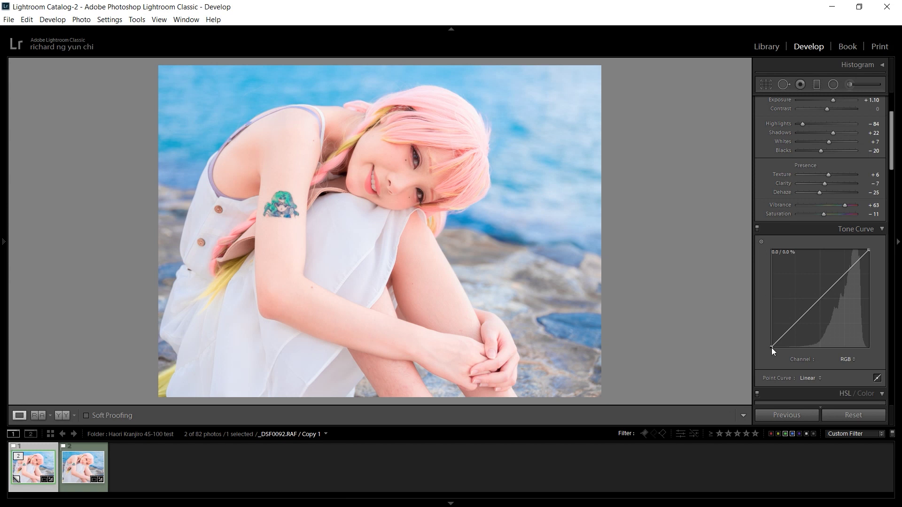
mouse_move(772, 348)
left_mouse_down()
mouse_move(745, 331)
mouse_move(742, 342)
mouse_move(771, 337)
left_mouse_up()
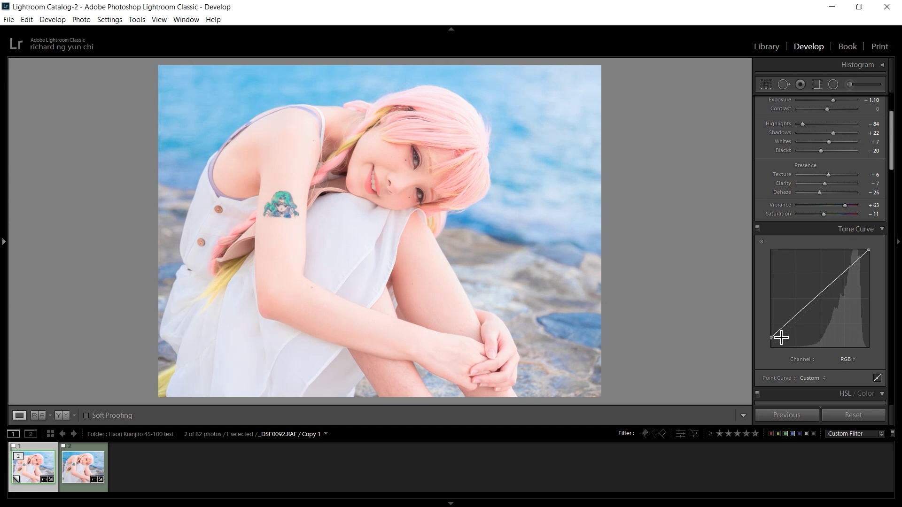
left_click_drag(818, 303, 815, 303)
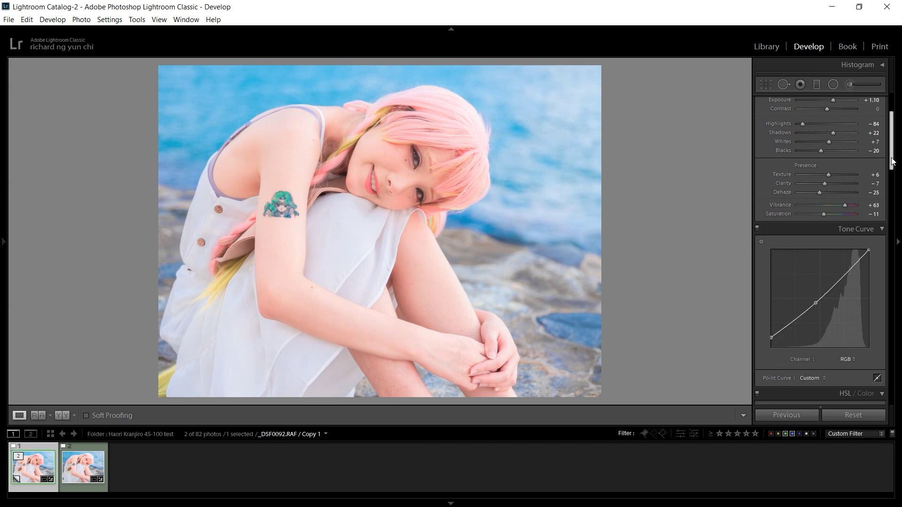
Step: Try a Contrast of −11, settle on +7 instead, and expand the histogram
scroll(893, 159, "up", 3)
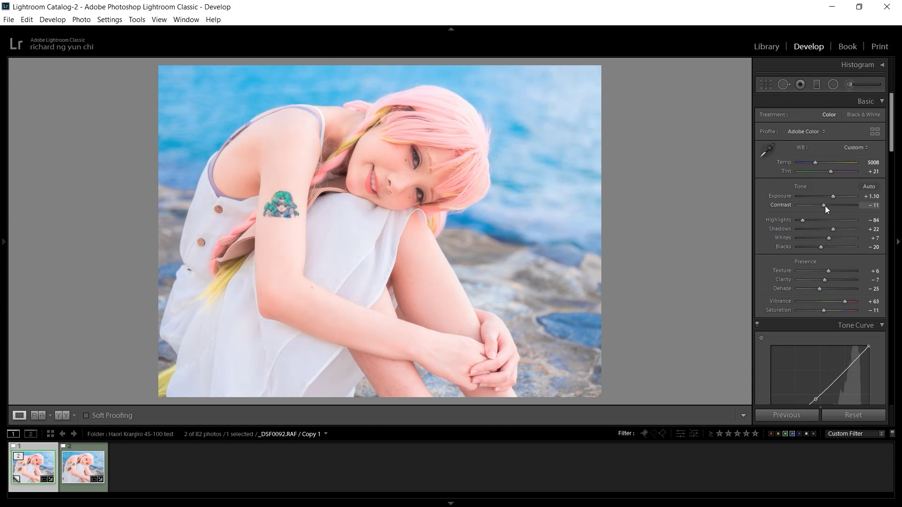
left_click_drag(825, 206, 824, 205)
double_click(830, 206)
left_click(879, 65)
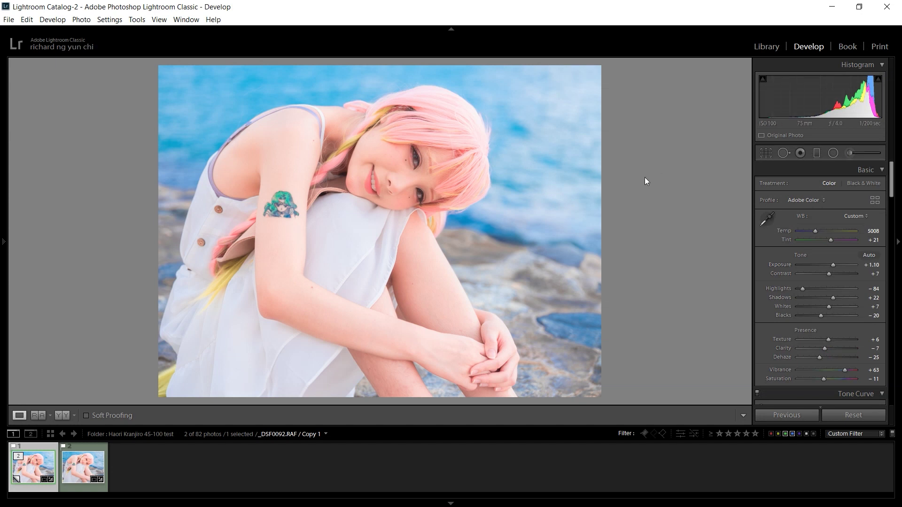
Step: Inspect the skin on the face at close zoom, lower the Exposure to +1.02 and check the face again
left_click(380, 151)
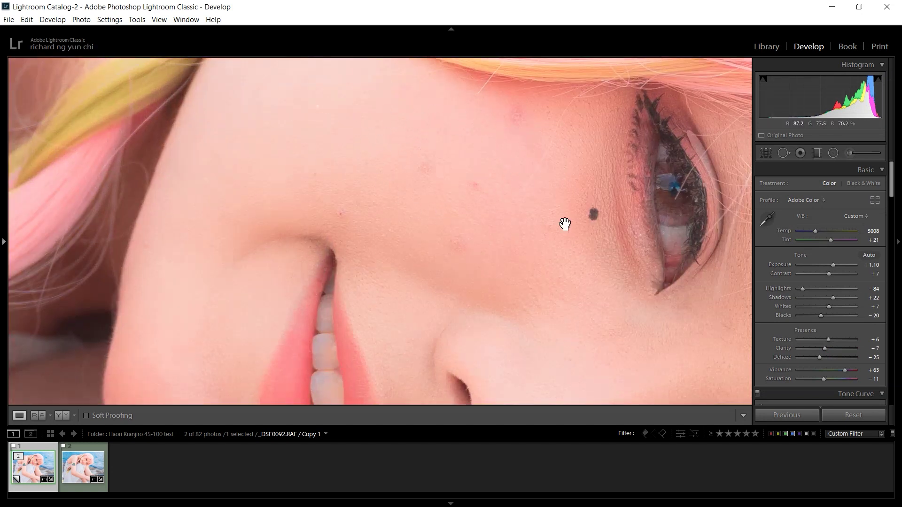
left_click(485, 172)
mouse_move(827, 266)
left_mouse_down()
mouse_move(816, 266)
mouse_move(833, 266)
left_mouse_up()
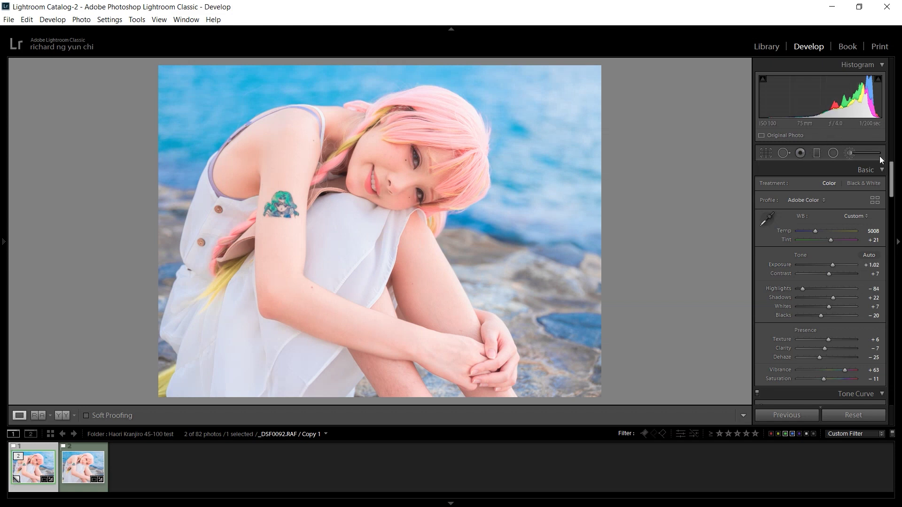
left_click(392, 155)
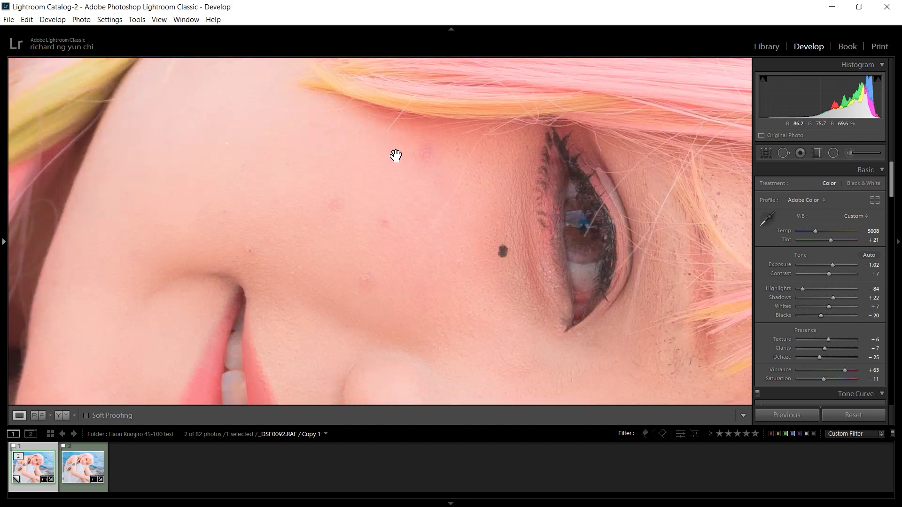
left_click(396, 156)
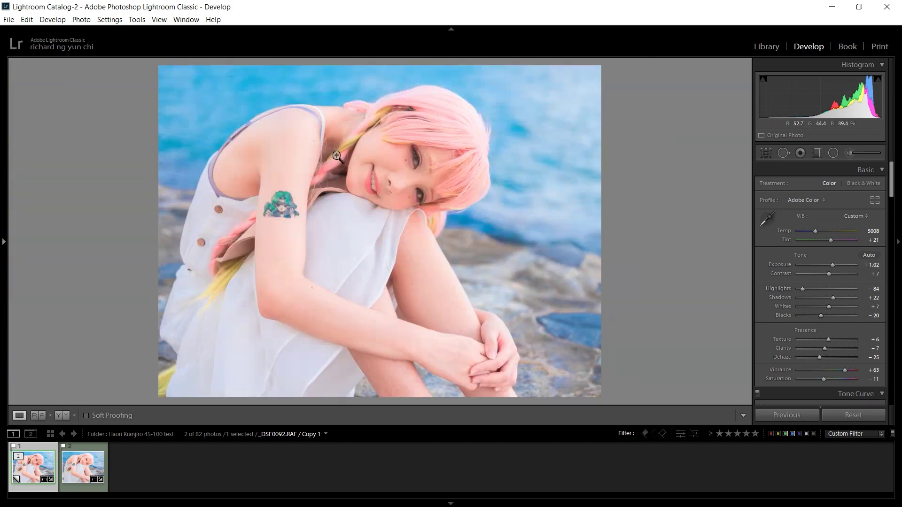